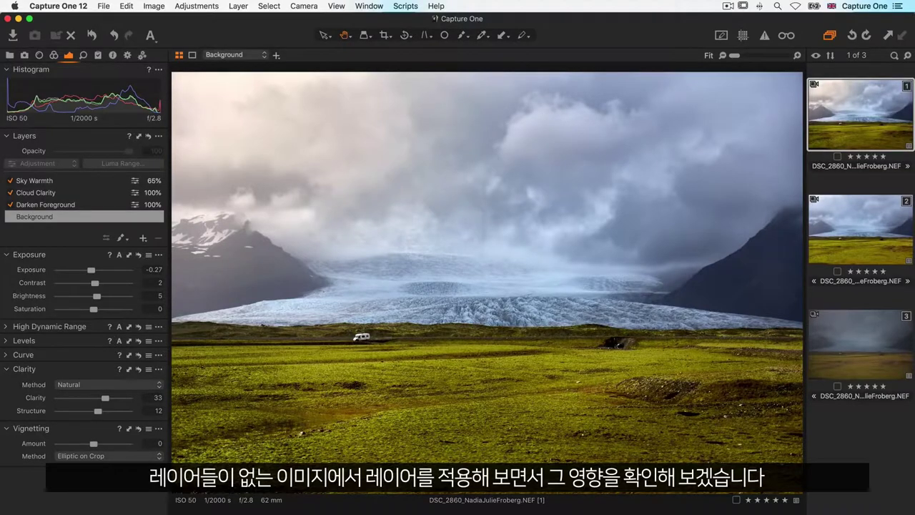
Open thumbnail 2, the glacier photo version with only a Background layer
left_click(859, 229)
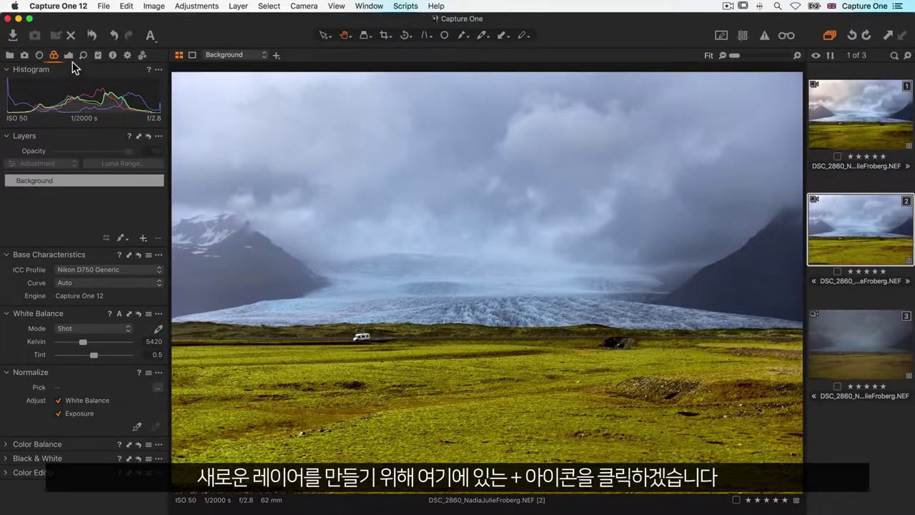
Add adjustment Layer 1 above Background, trying a Clarity boost and then resetting Clarity to 0
left_click(70, 55)
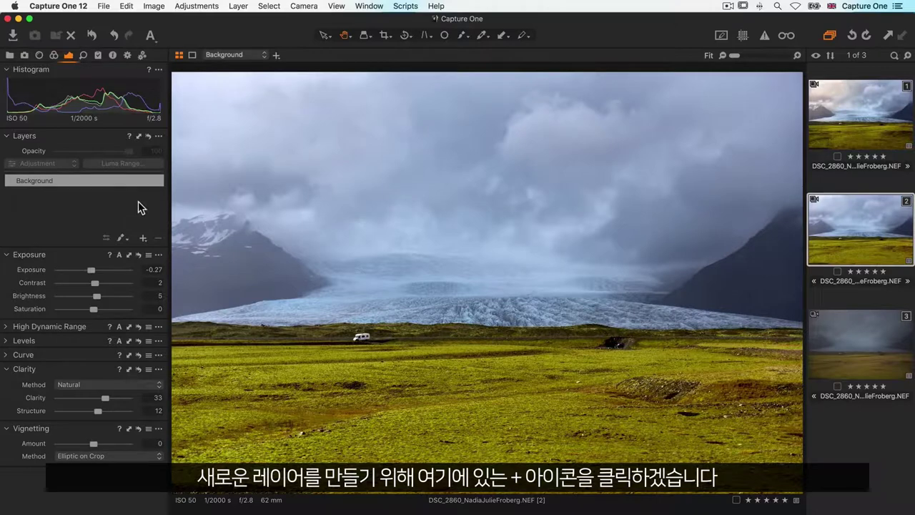
left_click(142, 238)
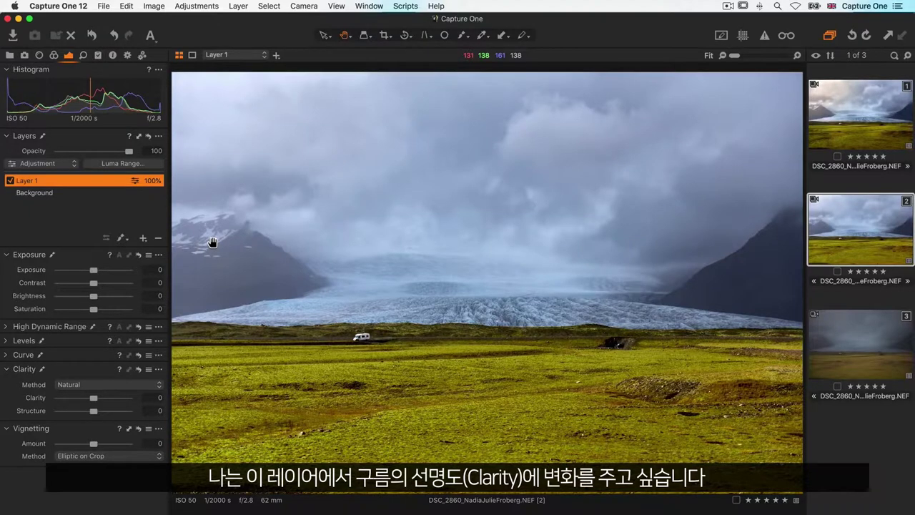
left_click_drag(96, 398, 117, 401)
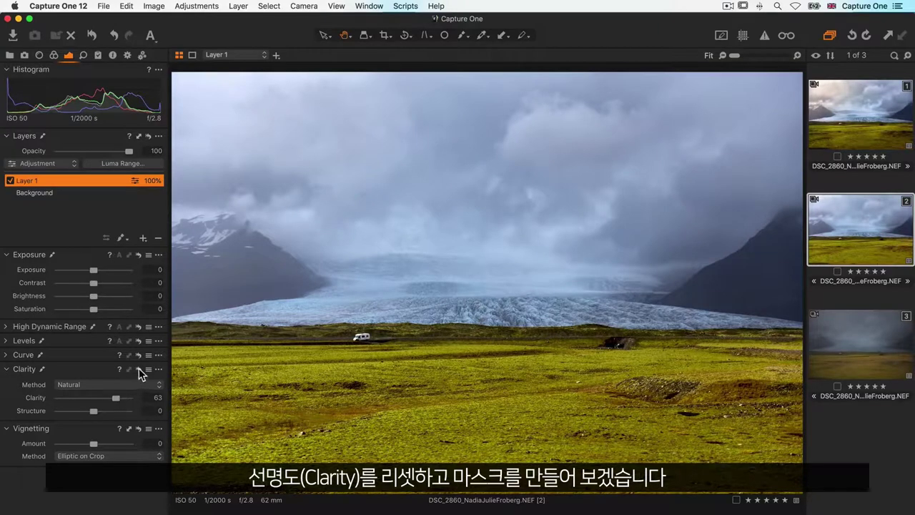
left_click(139, 370)
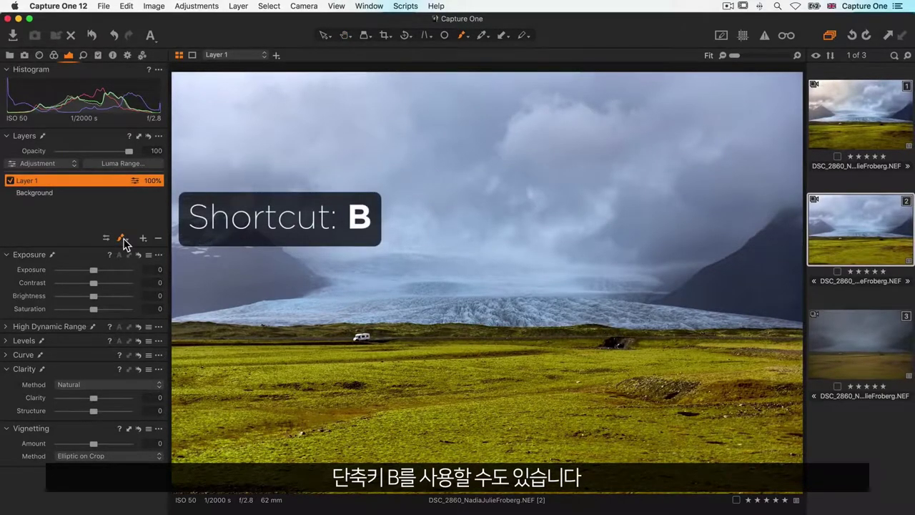
Switch to Draw Mask and enlarge the brush from size 369 to 804
left_click(122, 239)
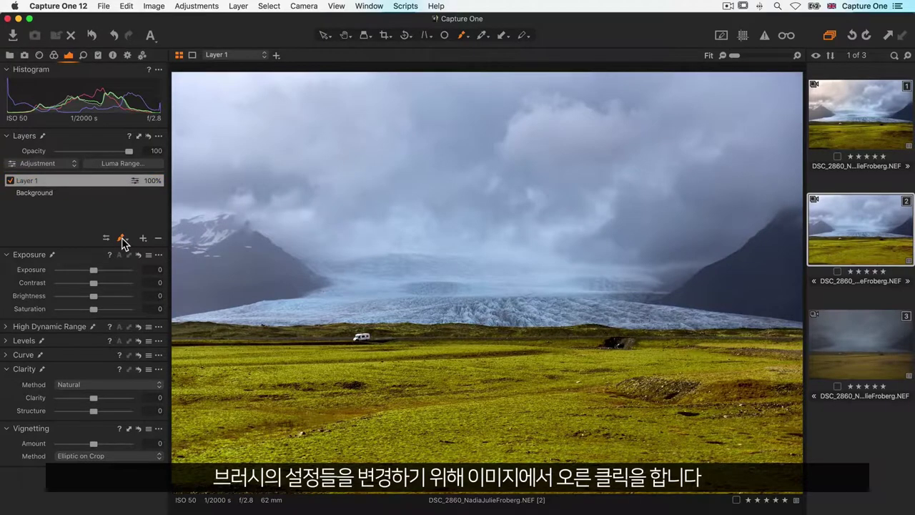
right_click(334, 219)
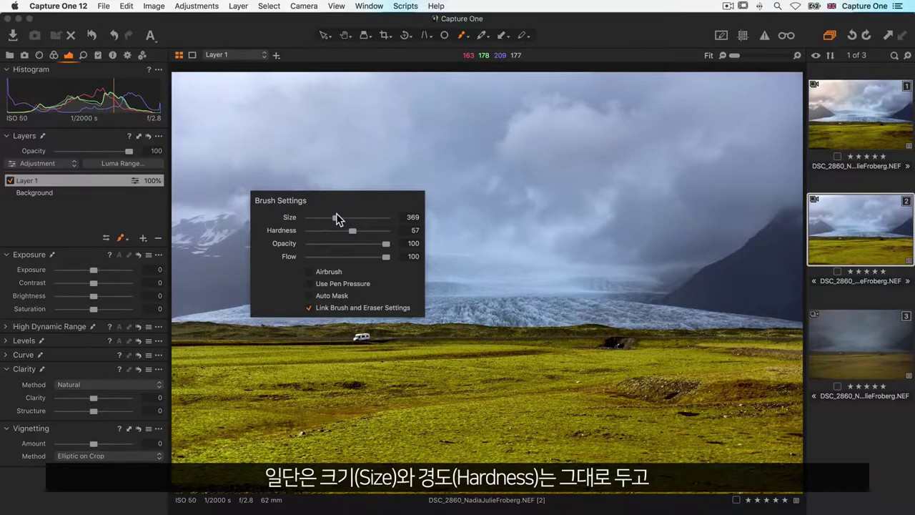
mouse_move(335, 217)
left_mouse_down()
mouse_move(351, 231)
mouse_move(323, 228)
left_mouse_up()
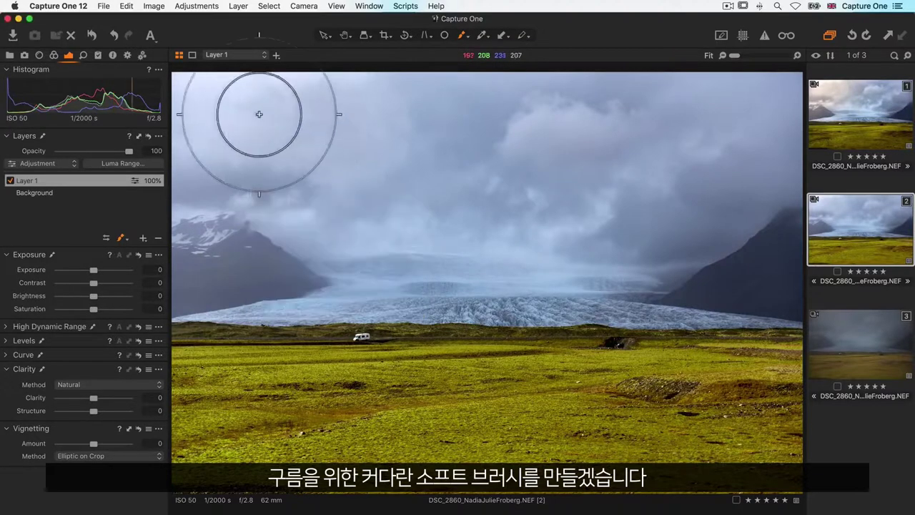
Paint Layer 1's mask over the sky, mountains and glacier, checking coverage with the M overlay
mouse_move(194, 93)
left_mouse_down()
mouse_move(379, 99)
mouse_move(451, 113)
mouse_move(249, 134)
mouse_move(244, 162)
mouse_move(410, 124)
mouse_move(541, 115)
mouse_move(572, 126)
mouse_move(563, 100)
mouse_move(591, 94)
mouse_move(724, 85)
mouse_move(823, 110)
mouse_move(760, 164)
mouse_move(404, 190)
mouse_move(201, 178)
mouse_move(262, 237)
mouse_move(423, 251)
mouse_move(541, 233)
mouse_move(646, 239)
mouse_move(738, 215)
mouse_move(510, 273)
mouse_move(295, 241)
mouse_move(188, 245)
mouse_move(320, 226)
left_mouse_up()
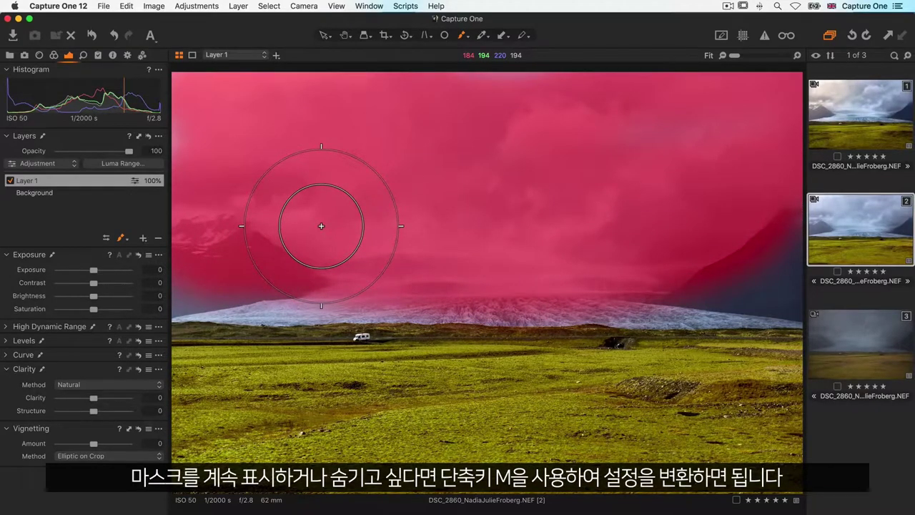
key("m")
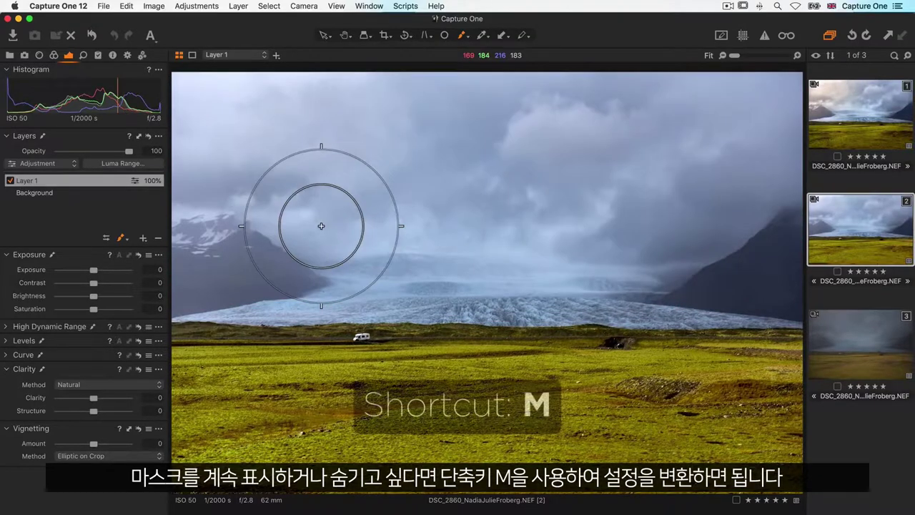
key("m")
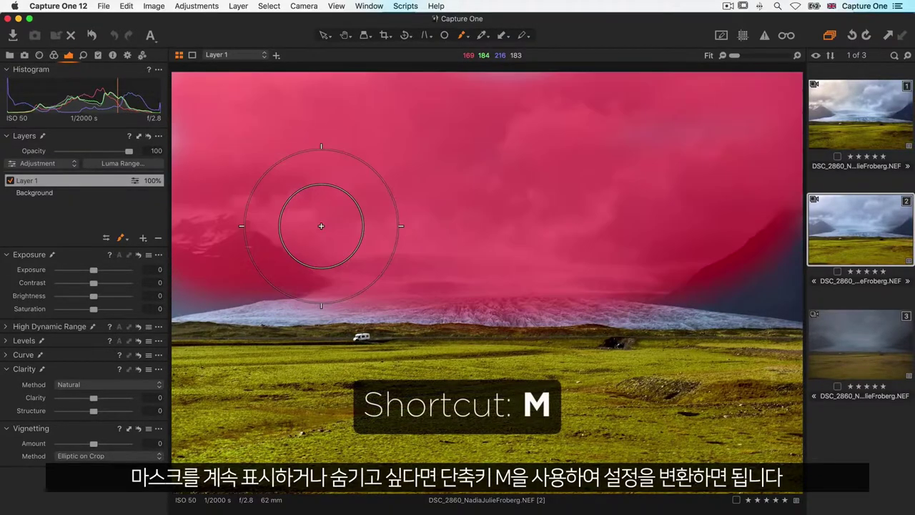
mouse_move(321, 226)
left_mouse_down()
mouse_move(233, 257)
mouse_move(221, 279)
mouse_move(319, 306)
mouse_move(797, 297)
mouse_move(789, 229)
mouse_move(766, 254)
mouse_move(279, 232)
mouse_move(155, 295)
mouse_move(197, 306)
mouse_move(342, 226)
mouse_move(520, 197)
mouse_move(527, 106)
mouse_move(474, 70)
mouse_move(456, 78)
mouse_move(486, 142)
mouse_move(433, 236)
left_mouse_up()
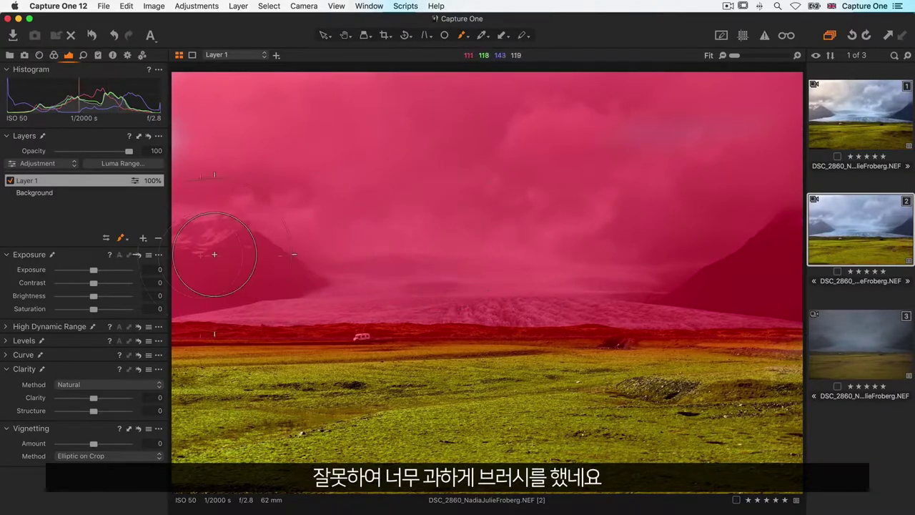
left_click(122, 239)
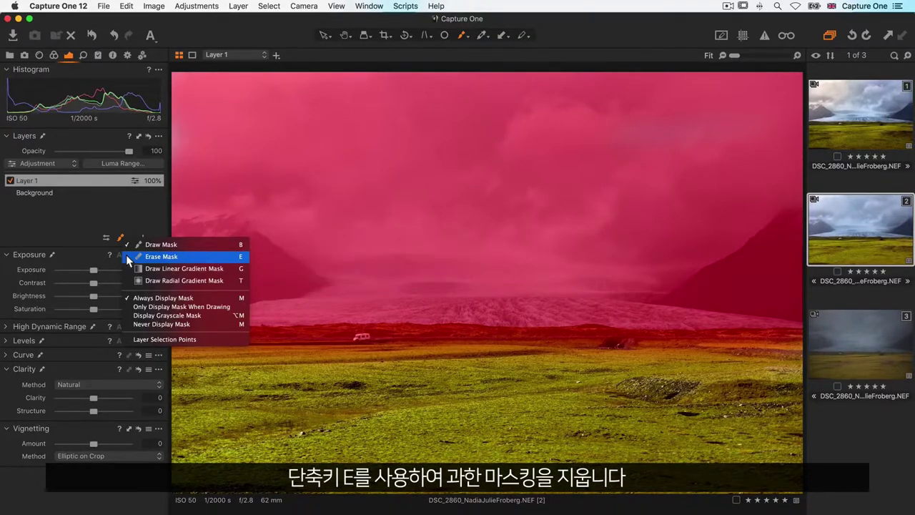
Erase the mask overspill from the grassy ground below the glacier
left_click(127, 255)
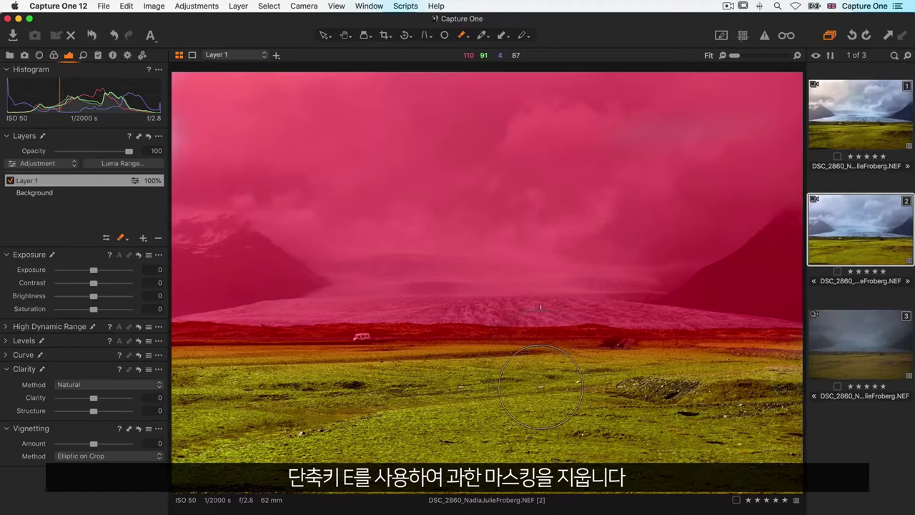
mouse_move(558, 360)
left_mouse_down()
mouse_move(423, 378)
mouse_move(621, 391)
mouse_move(776, 368)
mouse_move(512, 381)
mouse_move(396, 365)
mouse_move(351, 342)
mouse_move(187, 364)
mouse_move(335, 378)
mouse_move(531, 354)
mouse_move(735, 367)
mouse_move(416, 327)
mouse_move(281, 352)
mouse_move(250, 329)
left_mouse_up()
Hide the mask overlay and set Layer 1's Clarity to 100 on the masked sky
key("m")
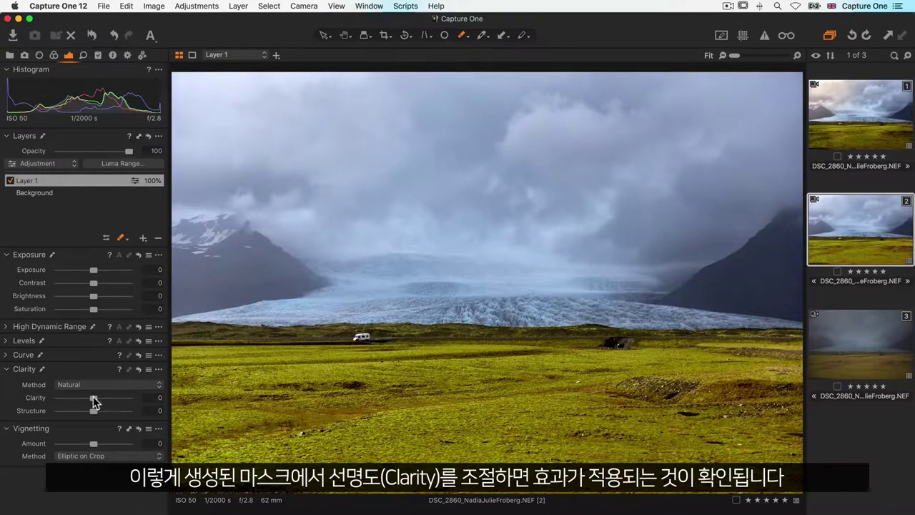
left_click_drag(93, 397, 136, 396)
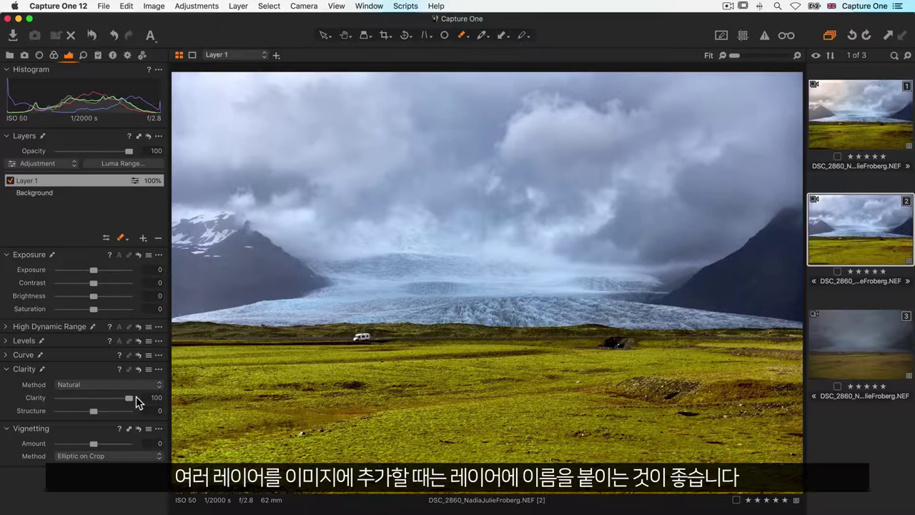
Rename Layer 1 to 'Cloud Clarity'
left_click(52, 180)
double_click(52, 180)
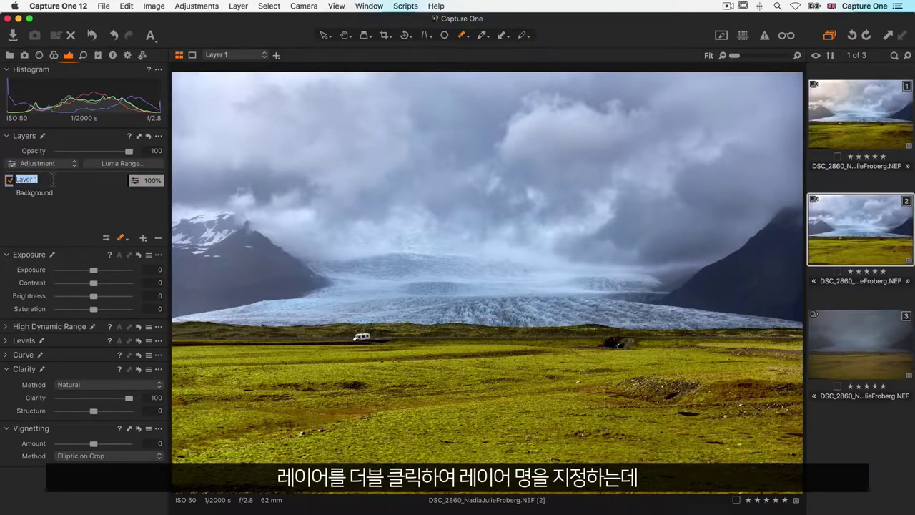
type("Cl")
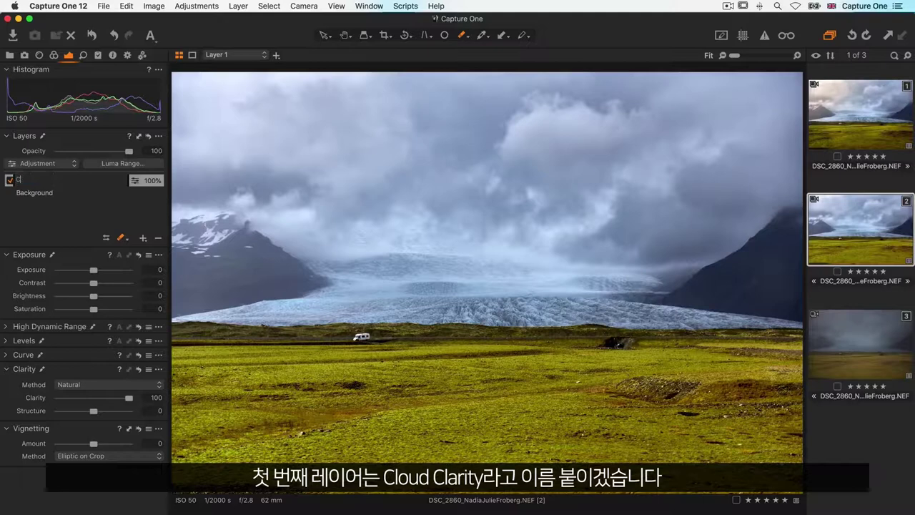
type("oud Clarity")
key("Return")
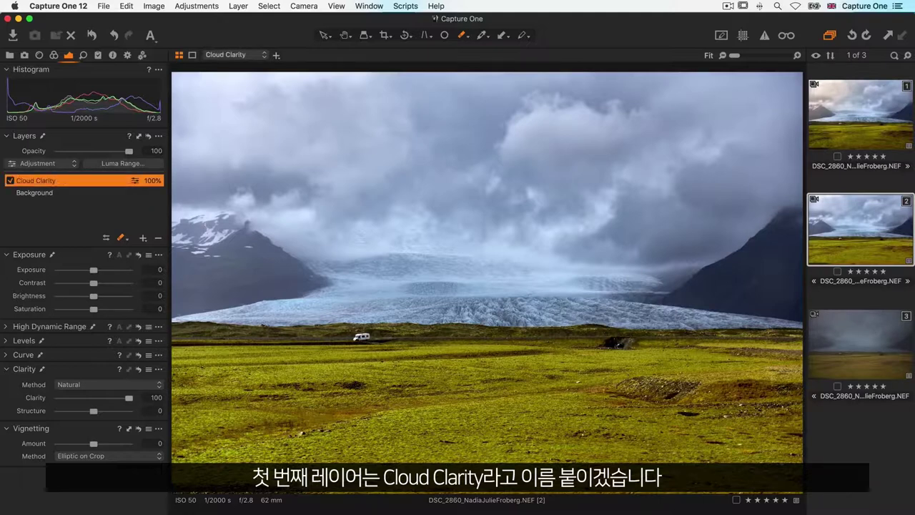
Add a new layer named 'Darken Foreground' and set its Exposure to -0.82
left_click(144, 238)
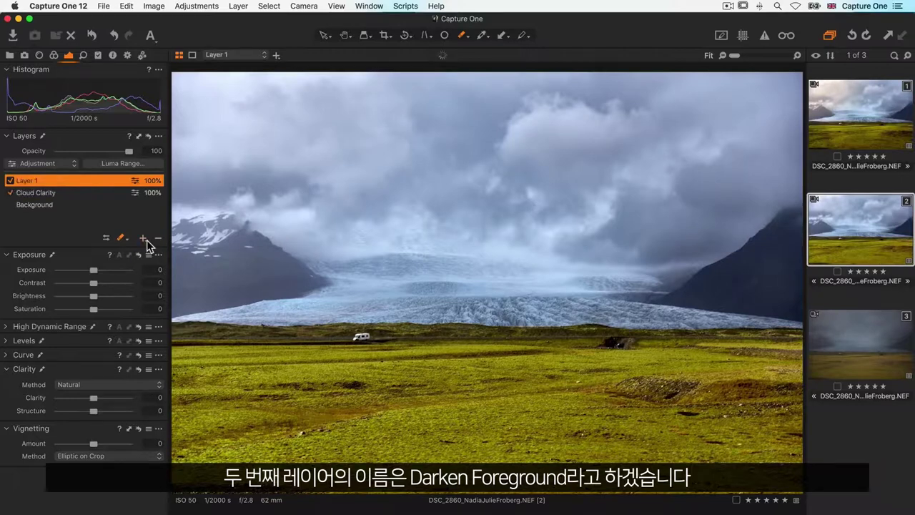
type("Dark")
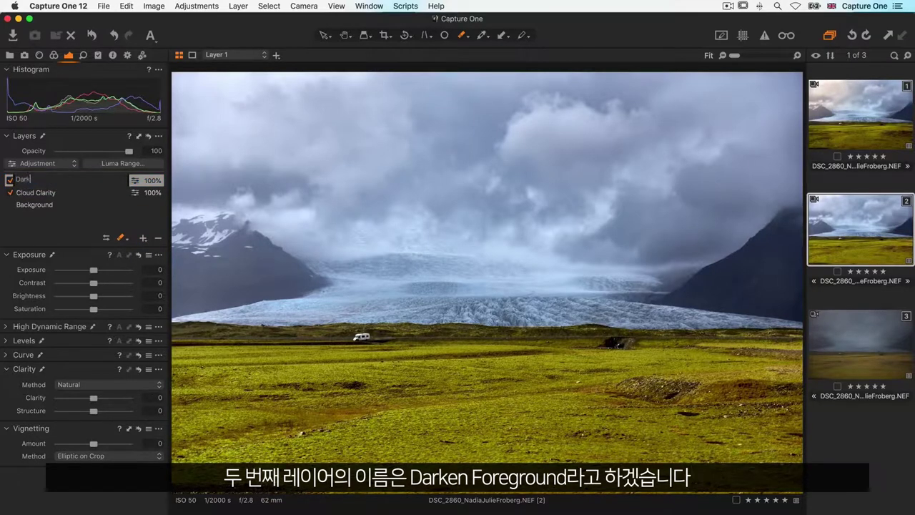
type("en Foreground")
key("Return")
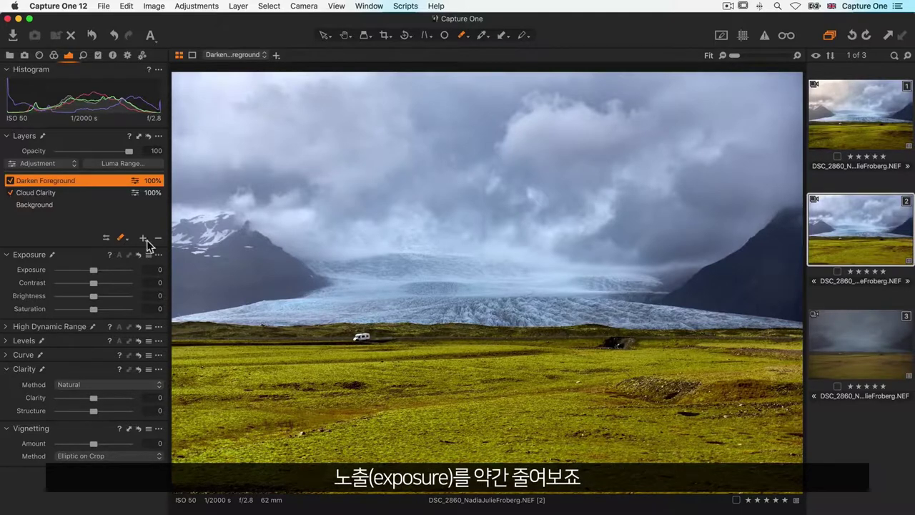
left_click_drag(91, 266, 84, 269)
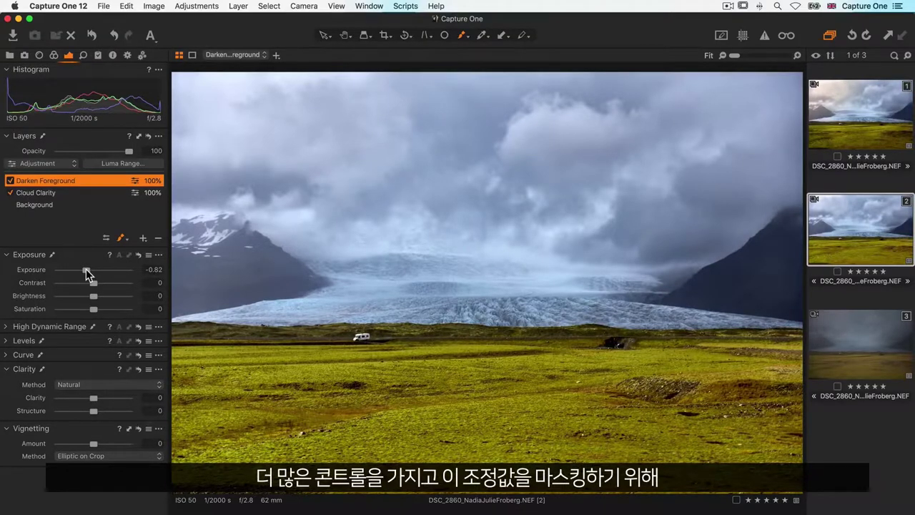
Set the mask brush to Flow 10, Size 508 and Hardness 8
right_click(270, 358)
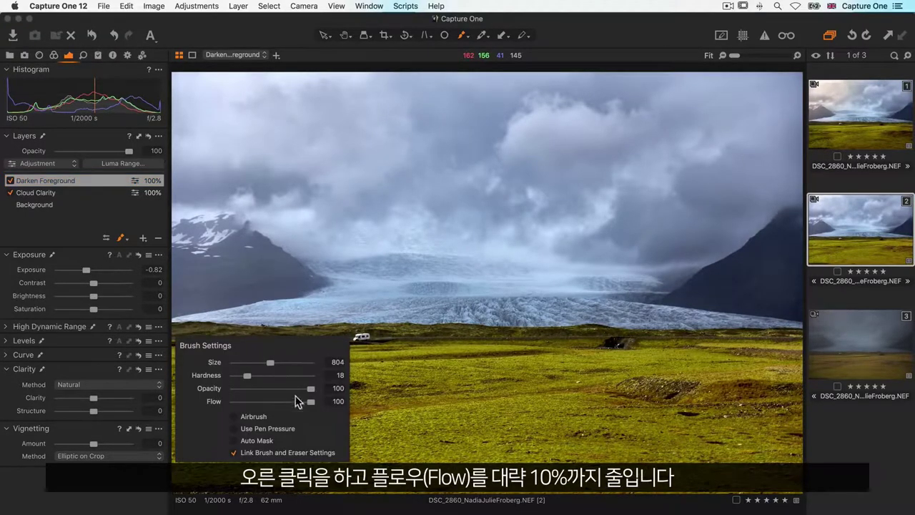
left_click_drag(310, 401, 241, 402)
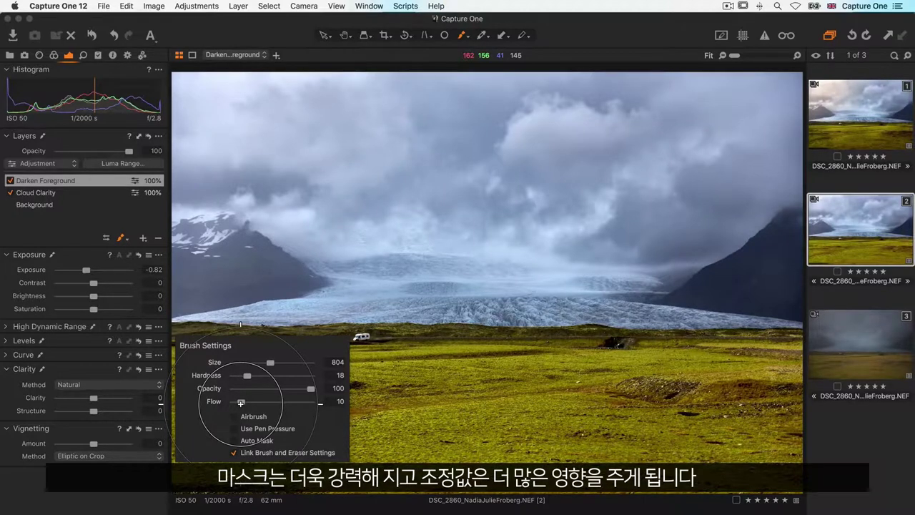
mouse_move(270, 363)
left_mouse_down()
mouse_move(239, 375)
mouse_move(221, 429)
mouse_move(192, 459)
mouse_move(204, 409)
mouse_move(190, 379)
mouse_move(315, 448)
mouse_move(368, 420)
mouse_move(297, 480)
mouse_move(504, 415)
mouse_move(627, 436)
mouse_move(709, 424)
mouse_move(735, 400)
mouse_move(762, 418)
mouse_move(771, 449)
mouse_move(765, 479)
mouse_move(760, 442)
mouse_move(730, 402)
mouse_move(370, 449)
mouse_move(431, 504)
mouse_move(600, 509)
mouse_move(746, 476)
mouse_move(742, 463)
mouse_move(658, 498)
mouse_move(449, 498)
mouse_move(333, 485)
mouse_move(266, 458)
mouse_move(524, 499)
mouse_move(672, 482)
mouse_move(780, 392)
mouse_move(685, 431)
mouse_move(460, 420)
mouse_move(194, 470)
mouse_move(193, 427)
left_mouse_up()
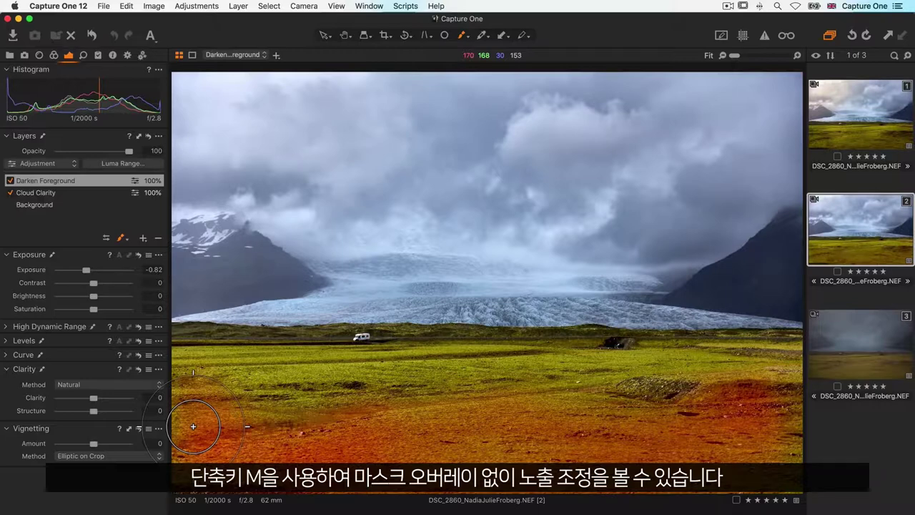
Hide the mask overlay to judge the -0.82 darkening on the grassy foreground
key("m")
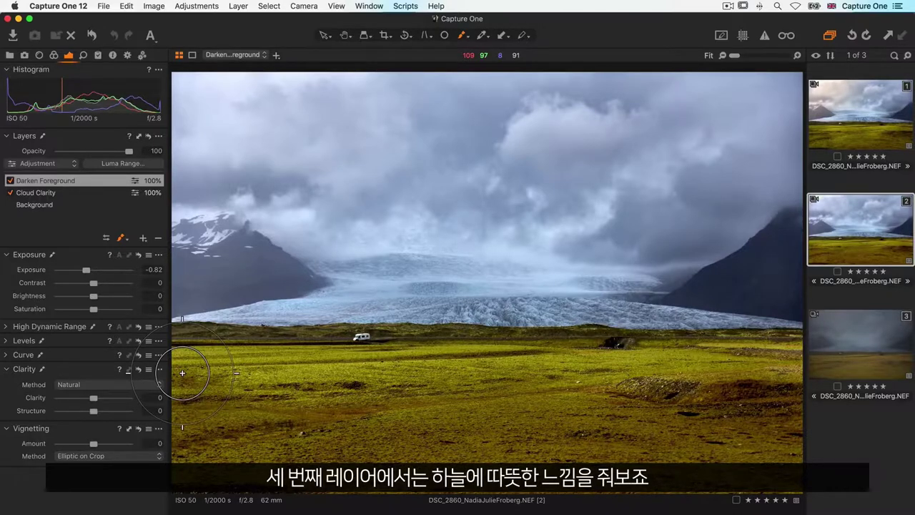
Add a new adjustment layer and name it Sky Warmth
left_click(142, 238)
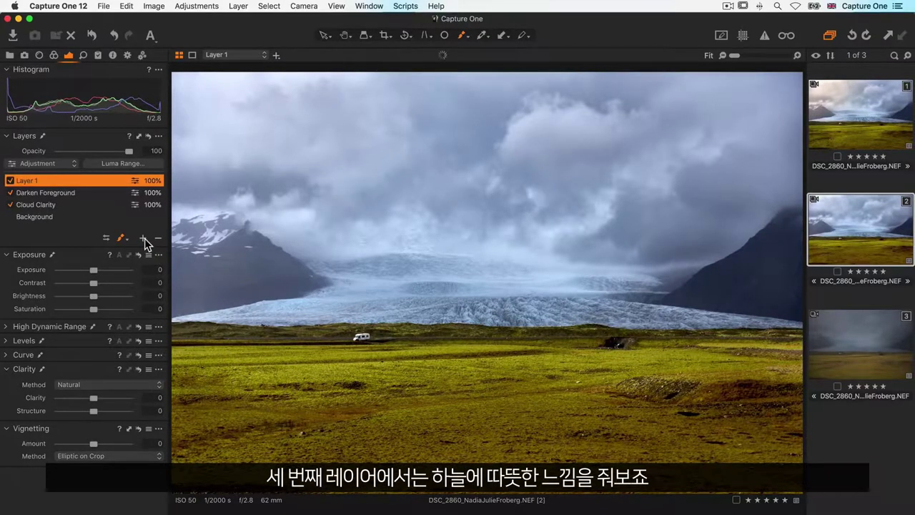
double_click(94, 180)
type("Sky Warmth")
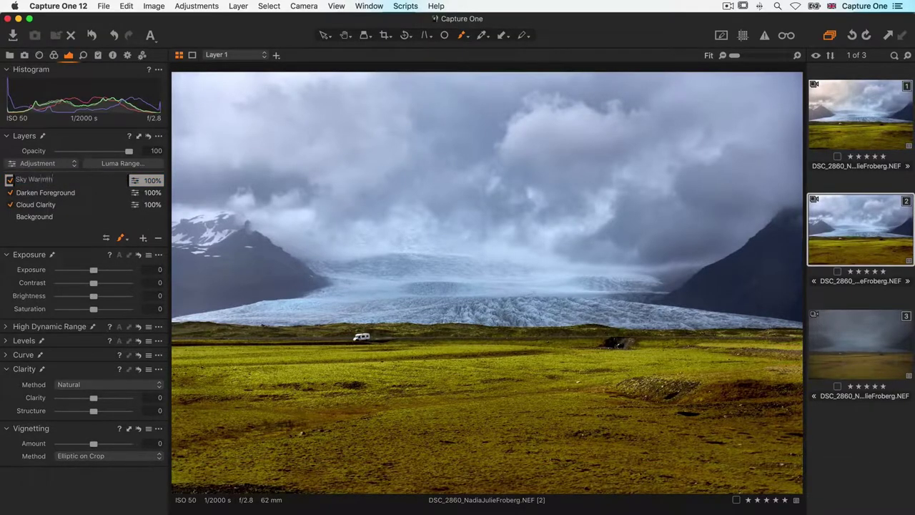
key("Return")
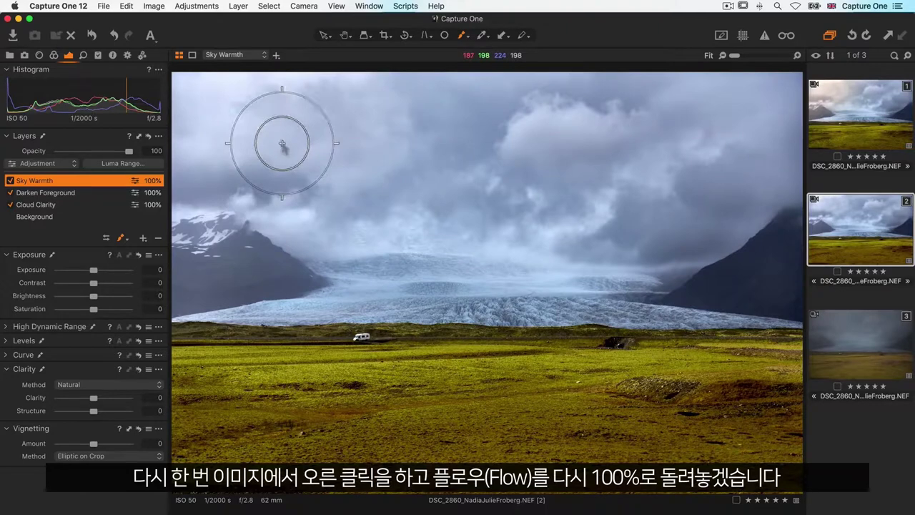
Set the brush to flow 100 and a very large size, then paint the top-left sky
right_click(279, 143)
left_click_drag(260, 188, 357, 187)
mouse_move(289, 151)
left_mouse_down()
mouse_move(303, 148)
mouse_move(243, 160)
left_mouse_up()
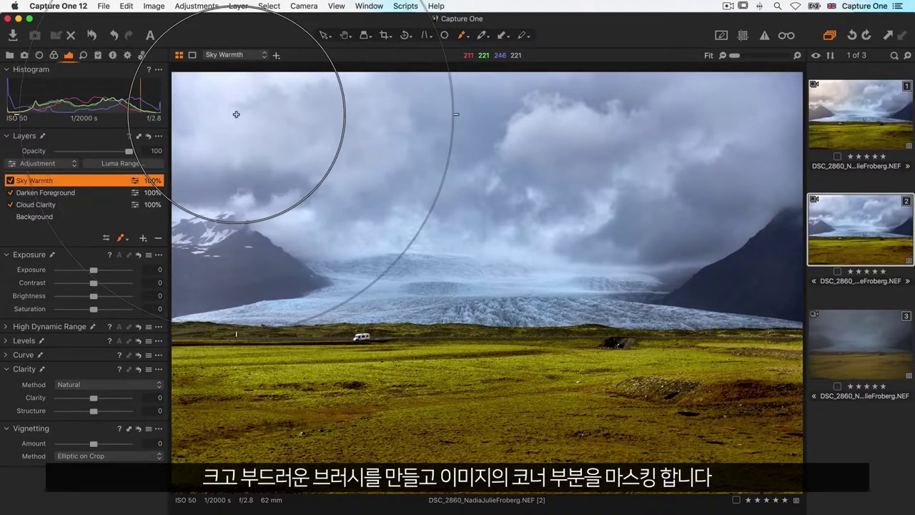
mouse_move(235, 112)
left_mouse_down()
mouse_move(264, 125)
mouse_move(265, 139)
mouse_move(300, 139)
mouse_move(289, 155)
mouse_move(288, 140)
mouse_move(311, 127)
left_mouse_up()
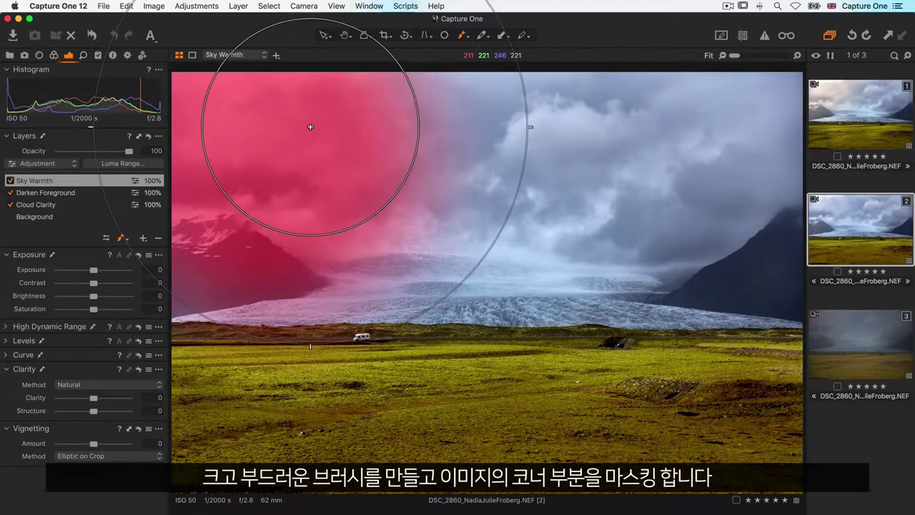
Hide the mask overlay and lift the curve's black point to brighten the layer
key("m")
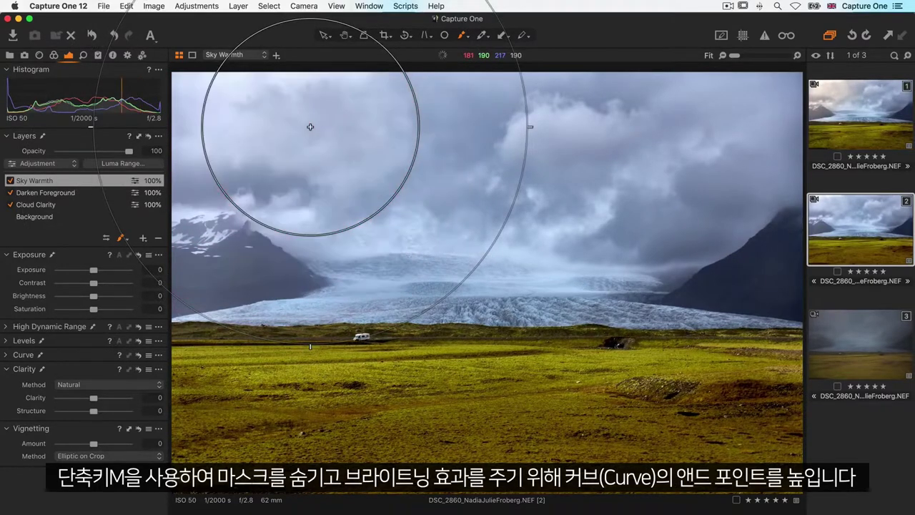
left_click(6, 355, "alt")
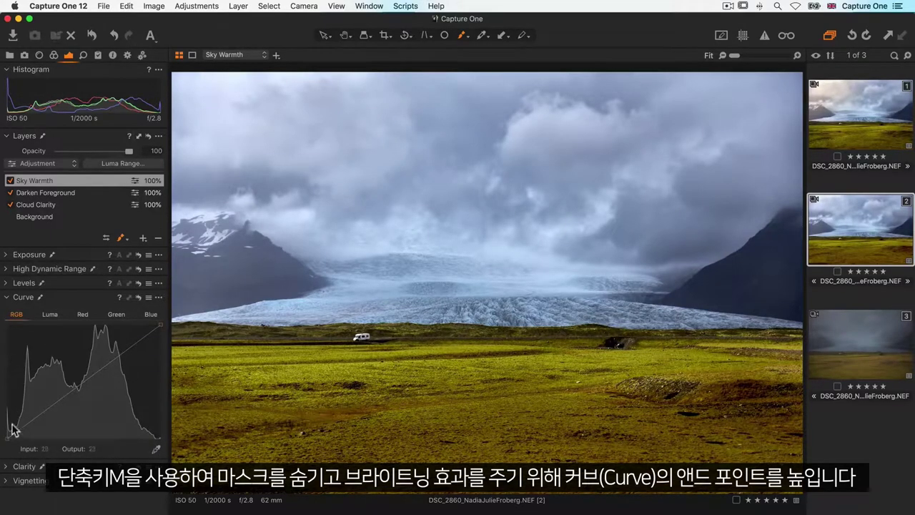
left_click_drag(9, 439, 8, 406)
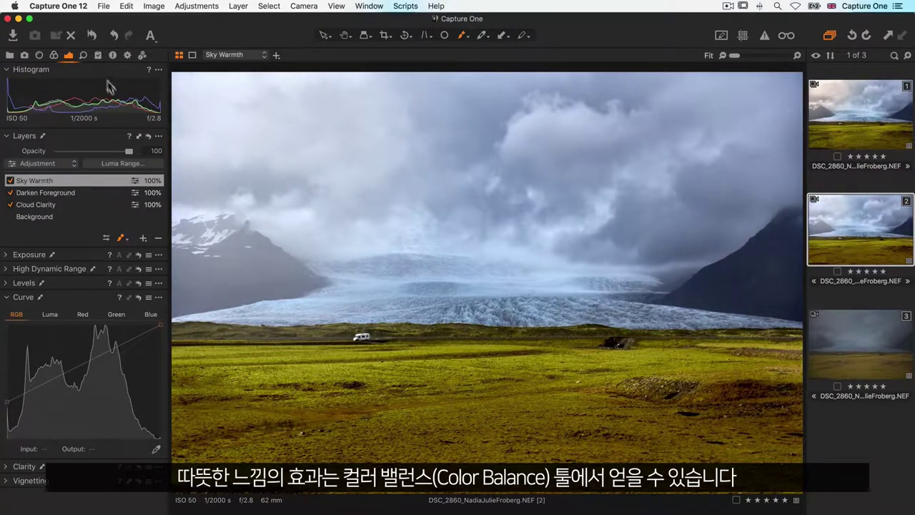
Push Master colour balance toward orange, Highlights toward yellow, and lower layer opacity to 58%
left_click(53, 55)
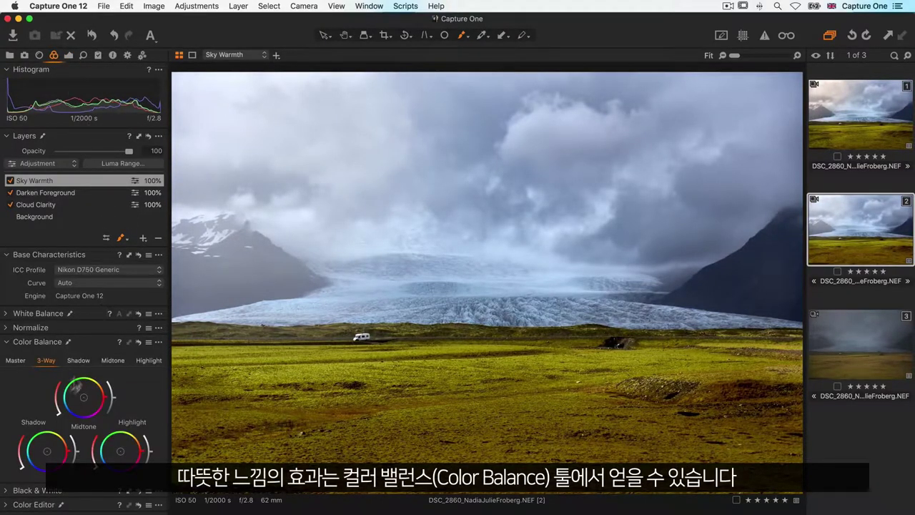
left_click(18, 363)
left_click_drag(84, 425, 97, 411)
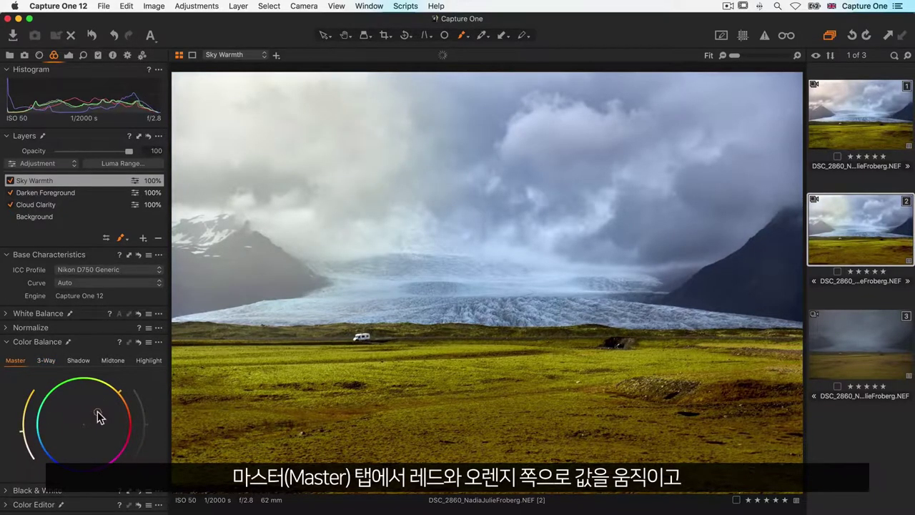
left_click(146, 361)
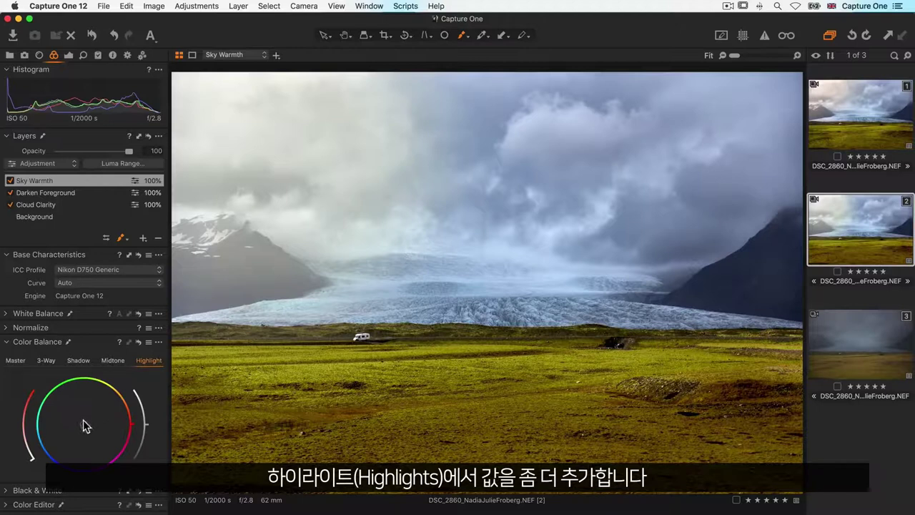
left_click_drag(85, 425, 93, 408)
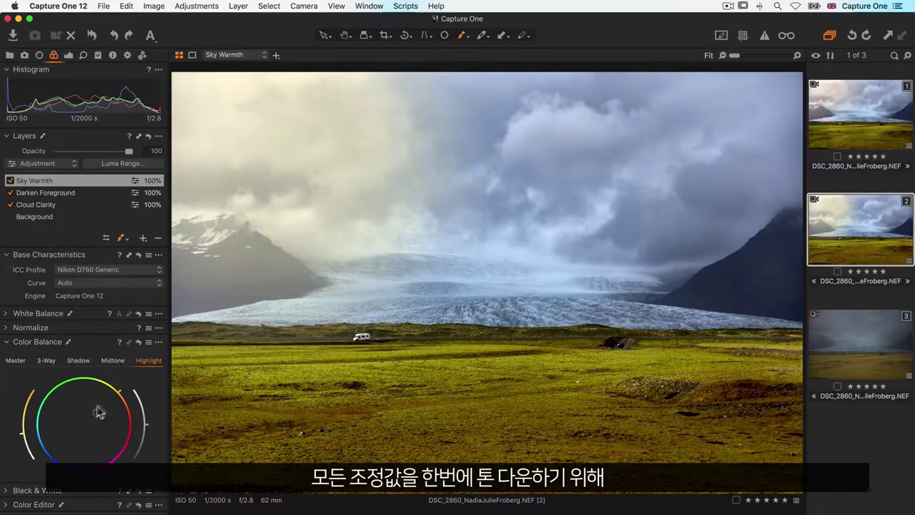
left_click_drag(130, 152, 98, 151)
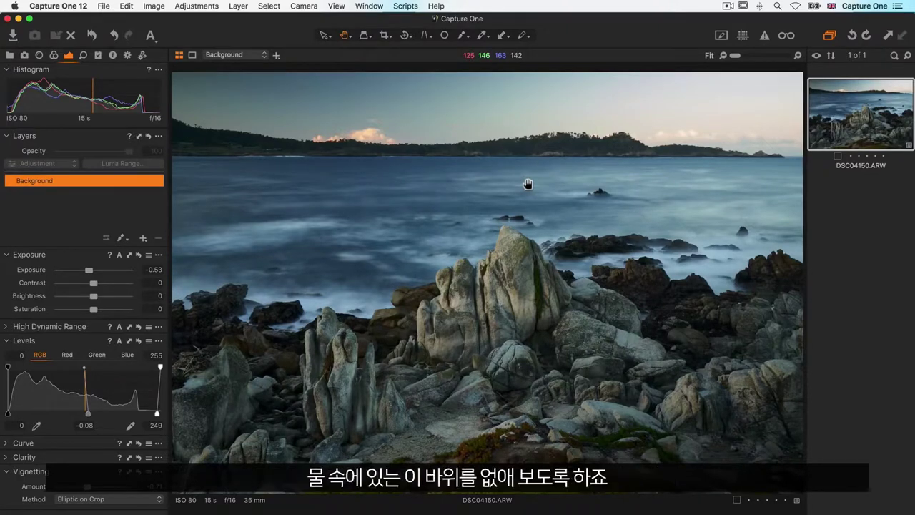
Zoom DSC04150.ARW to 100% on the sea around the small rock
left_click(561, 192)
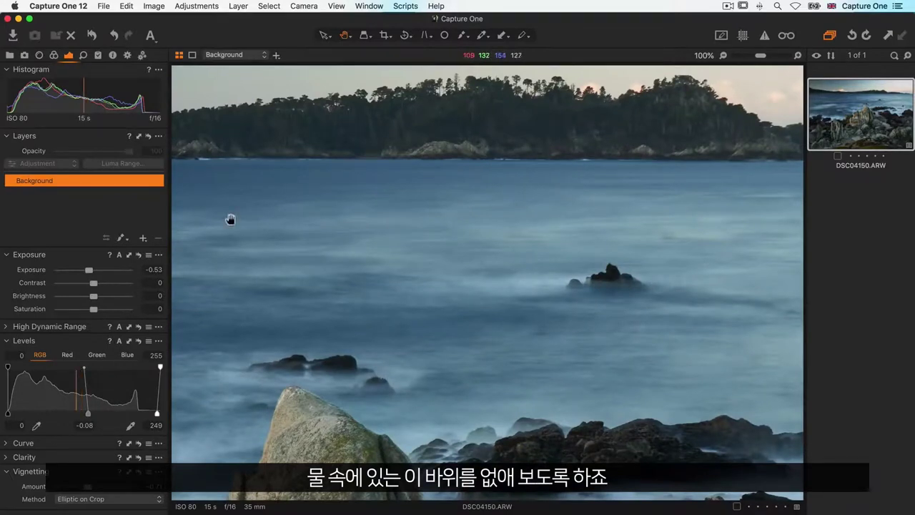
Add a new heal layer, Repair Layer 1, and set its source point in open water
left_click(143, 238)
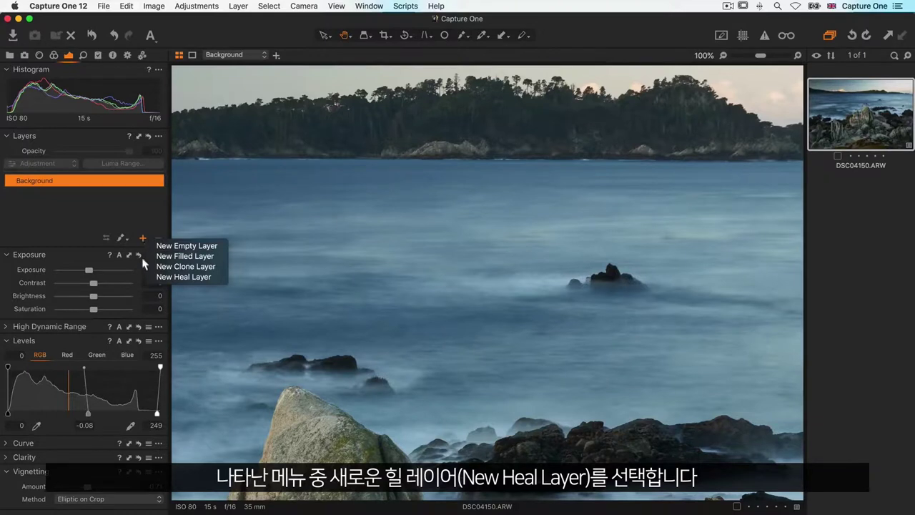
left_click(151, 277)
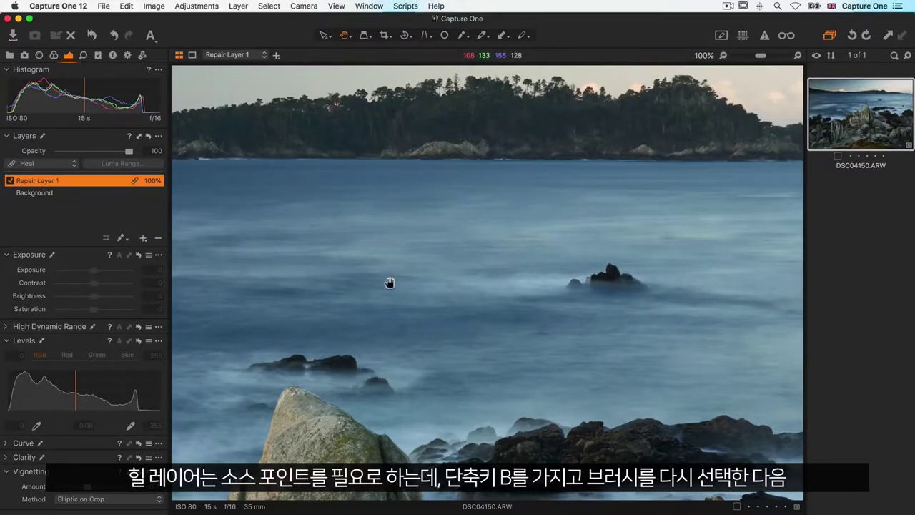
key("b")
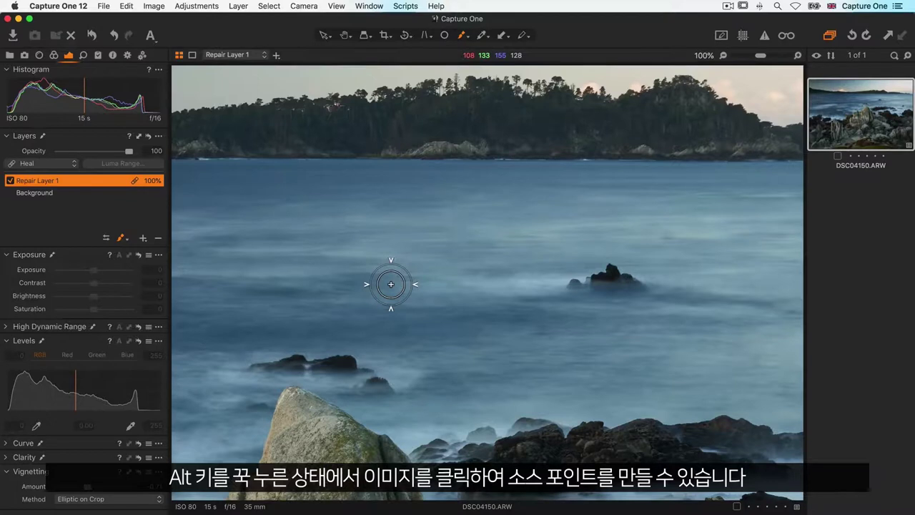
key("alt")
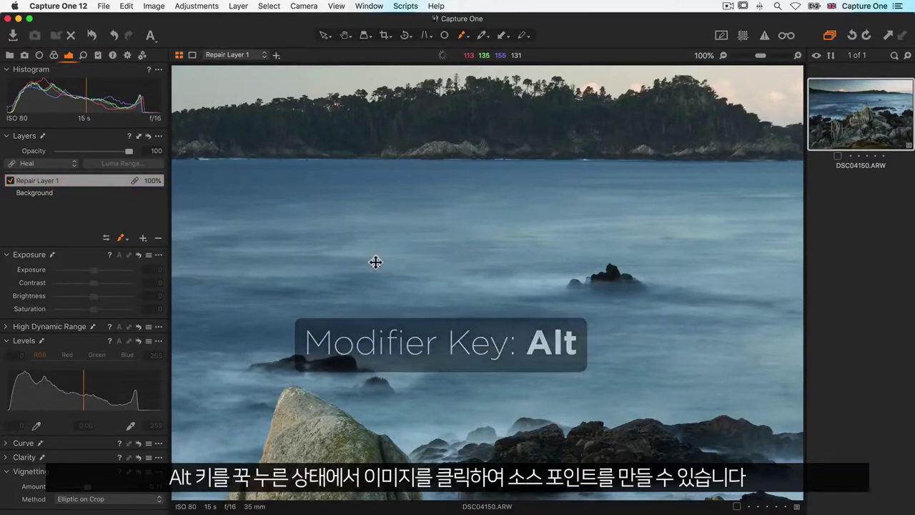
left_click(378, 266, "alt")
Brush the heal over the small rock, then move the source point left to cleaner water
mouse_move(576, 277)
left_mouse_down()
mouse_move(613, 273)
mouse_move(640, 288)
mouse_move(575, 292)
mouse_move(566, 271)
mouse_move(619, 269)
mouse_move(643, 286)
mouse_move(547, 286)
left_mouse_up()
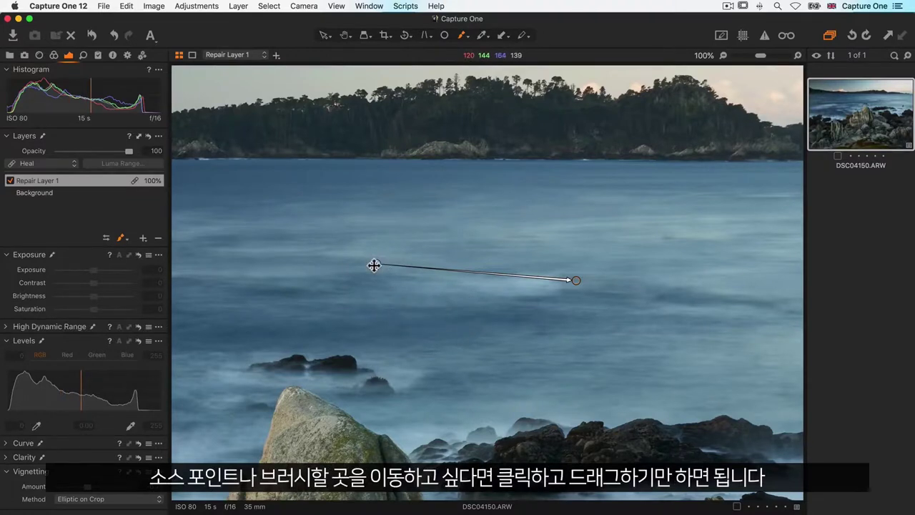
left_click_drag(374, 265, 374, 268)
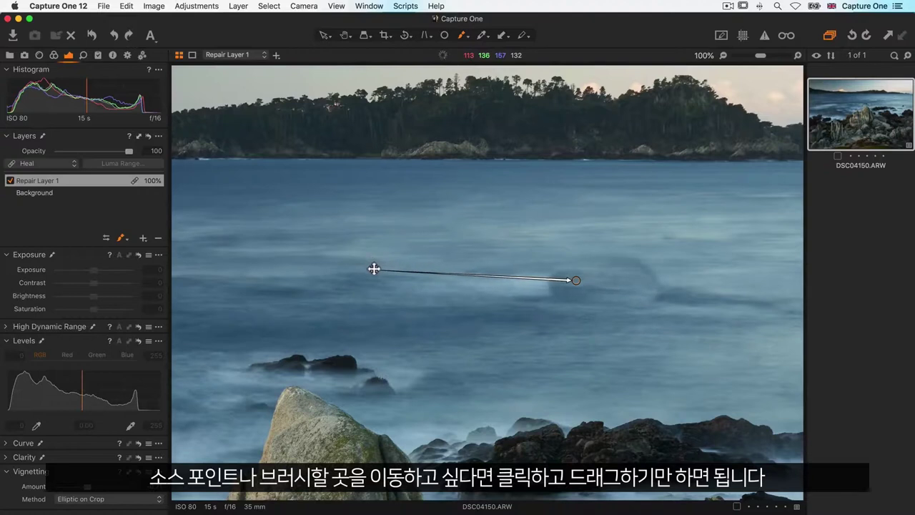
left_click_drag(373, 269, 347, 271)
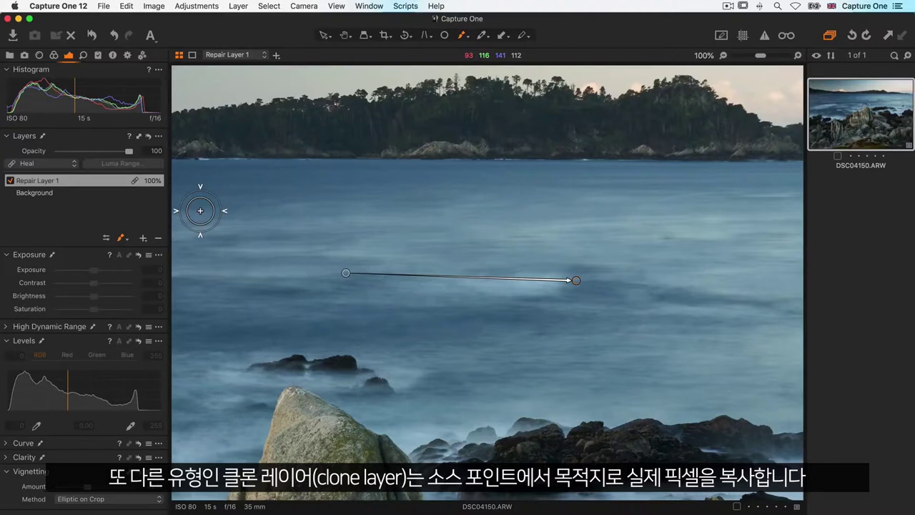
Try Clone mode on Repair Layer 1, revert to Heal, and fit the whole photo in view
left_click(42, 171)
left_click(40, 153)
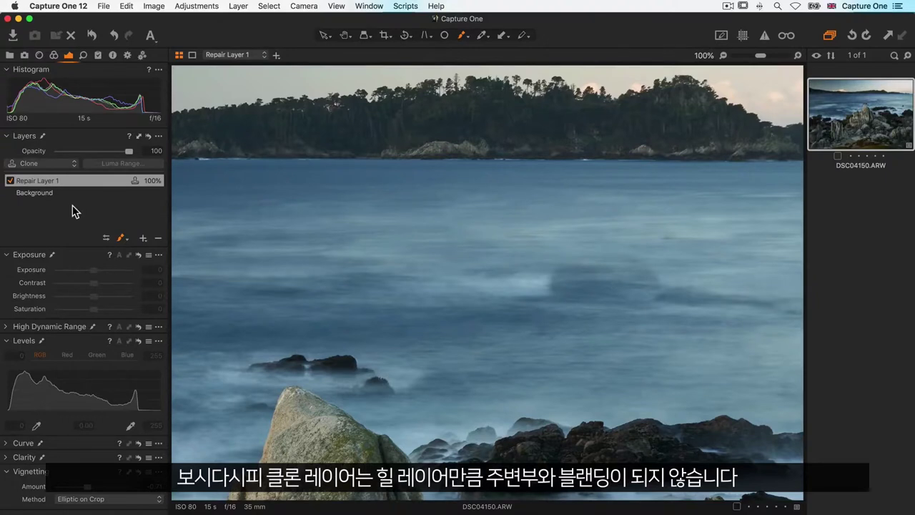
left_click(50, 164)
left_click(46, 179)
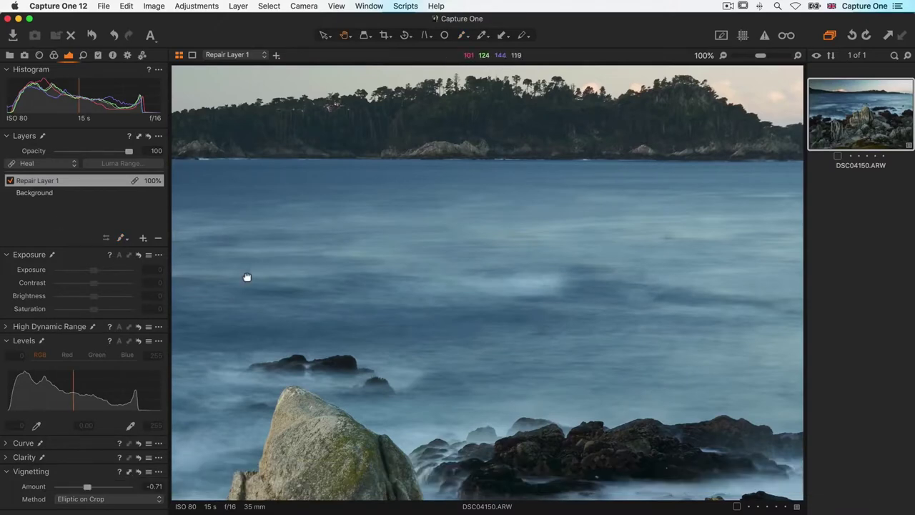
key("super+0")
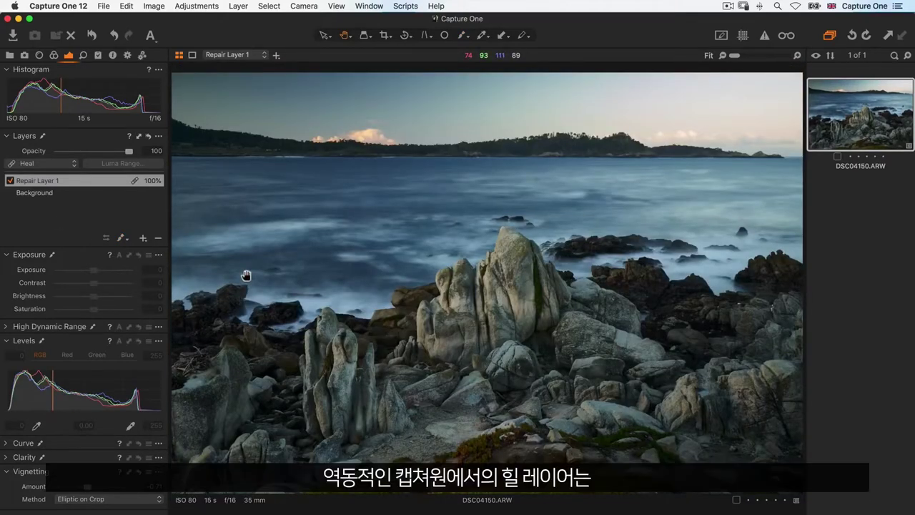
Lower the Background layer's Exposure from -0.53 to -0.65
left_click(88, 195)
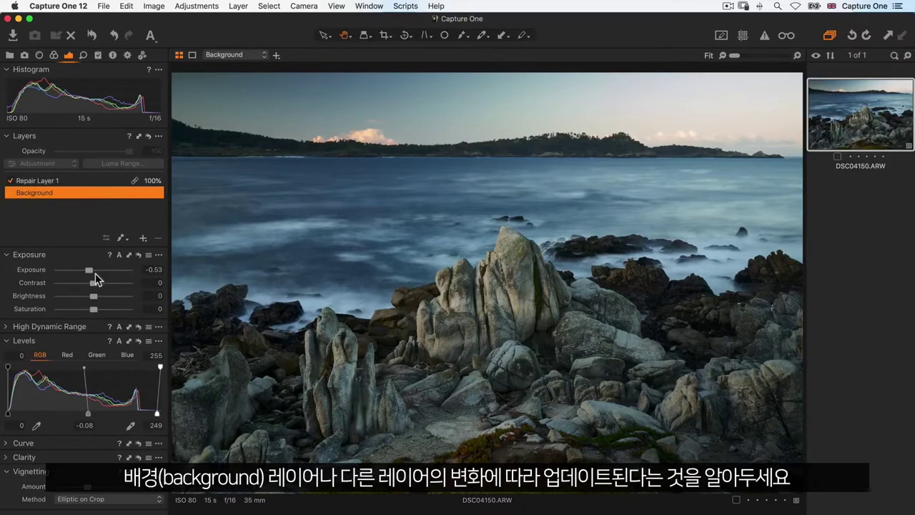
left_click_drag(97, 278, 89, 274)
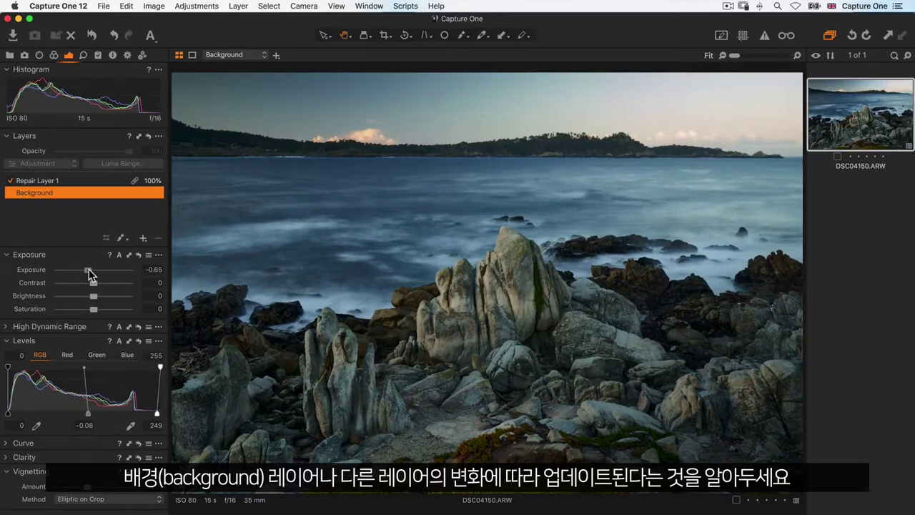